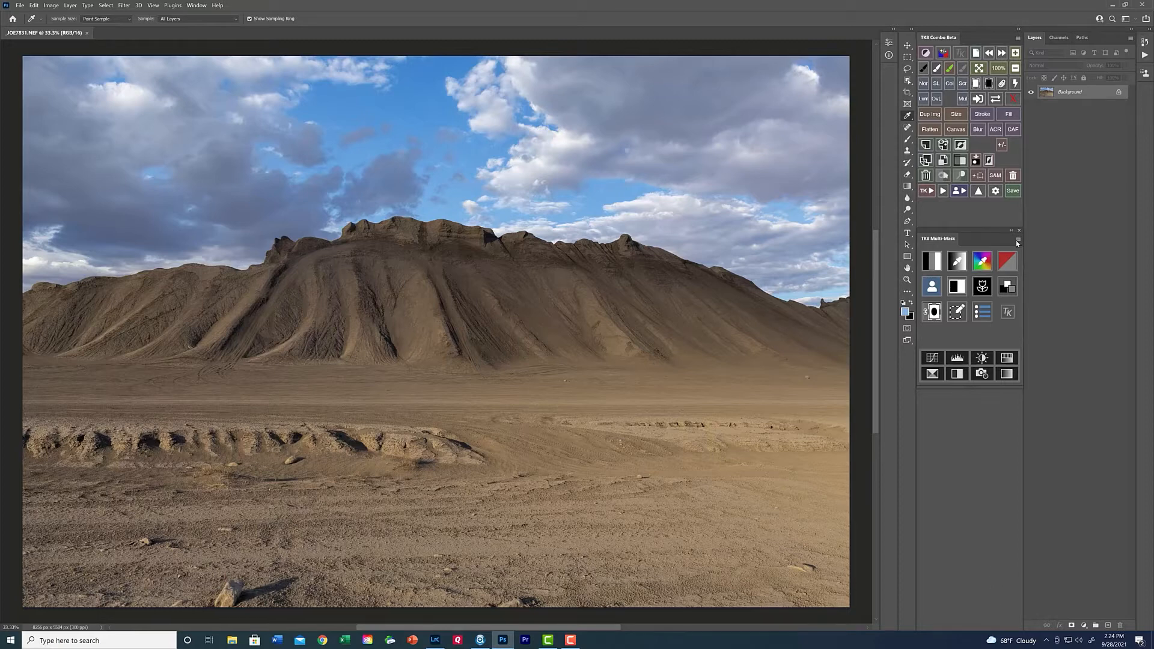
# Duplicate the image and arrange the original and the copy one above the other.
pyautogui.click(939, 119)
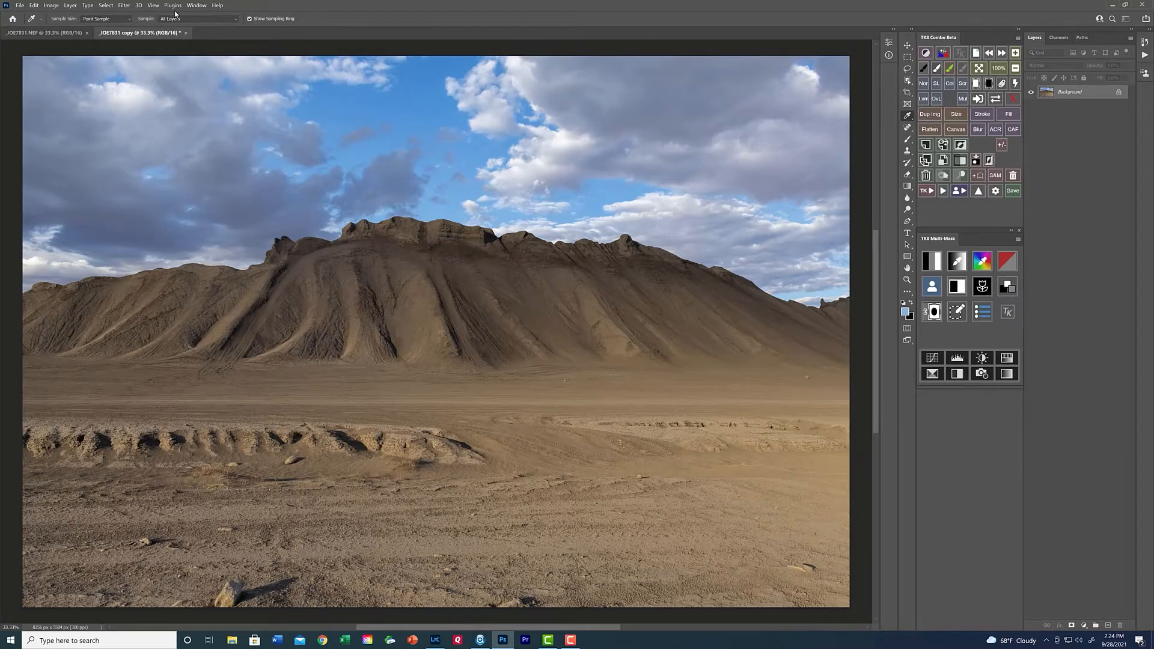
pyautogui.click(197, 6)
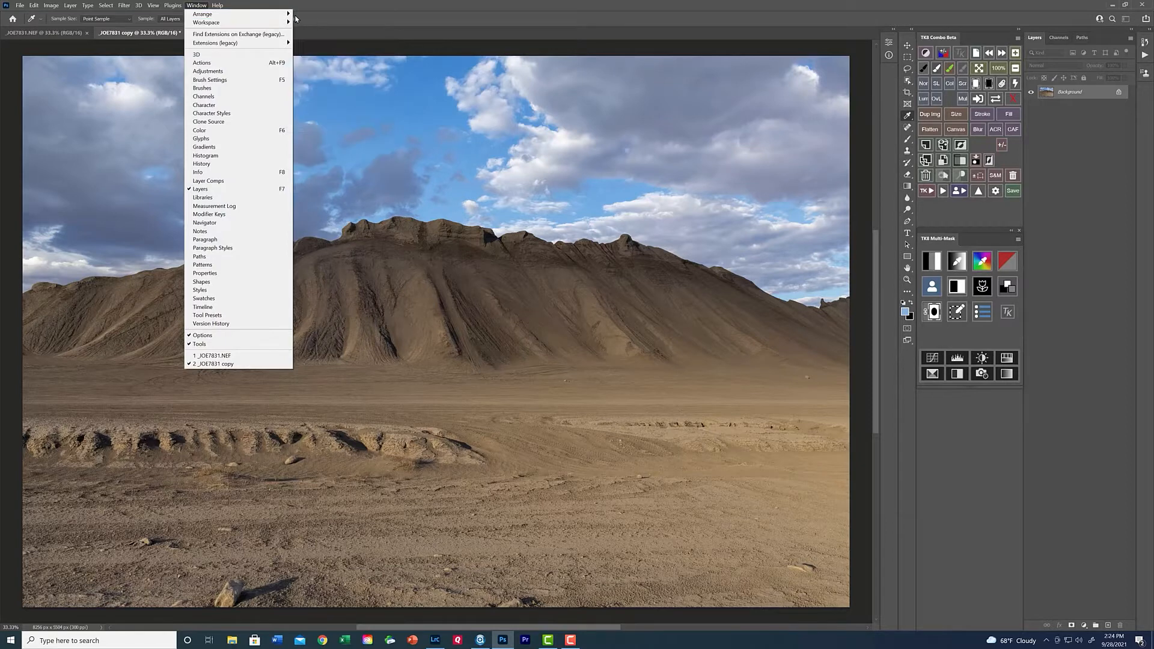
pyautogui.click(315, 23)
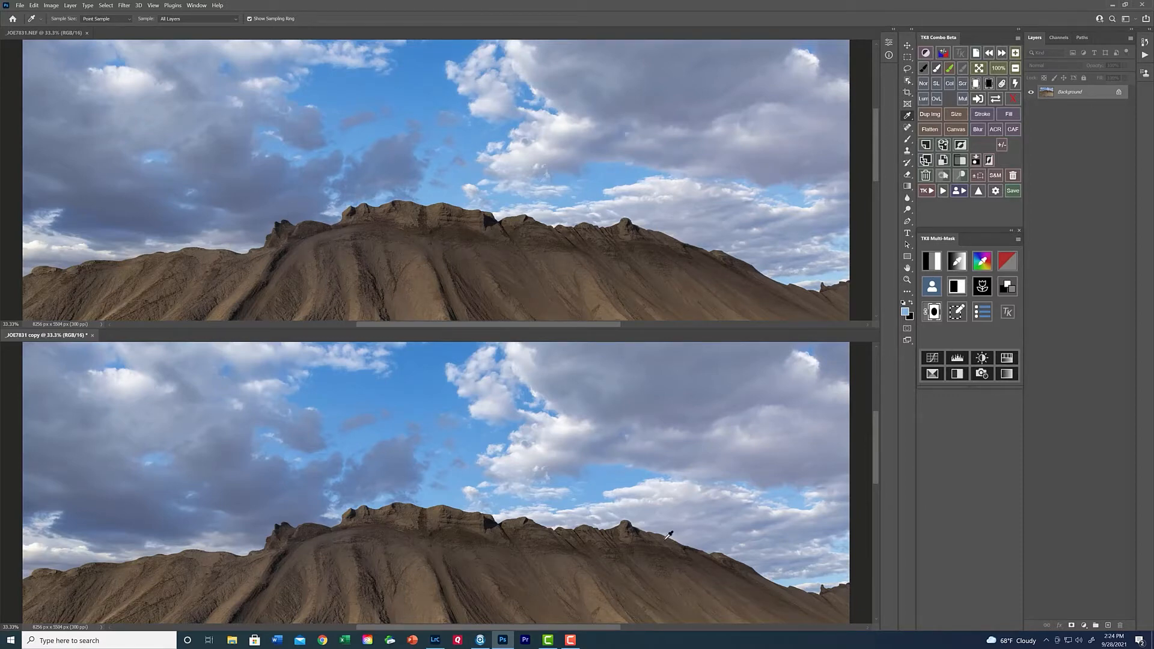
# Apply the Average blur to the duplicate image.
pyautogui.click(123, 6)
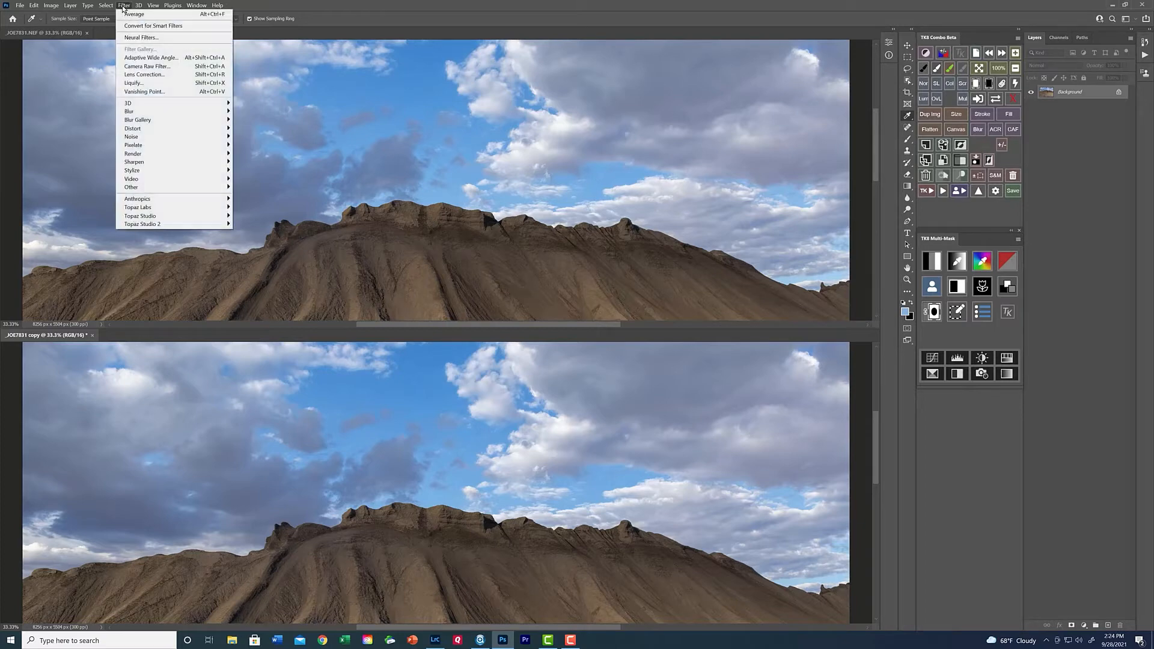
pyautogui.moveTo(147, 121)
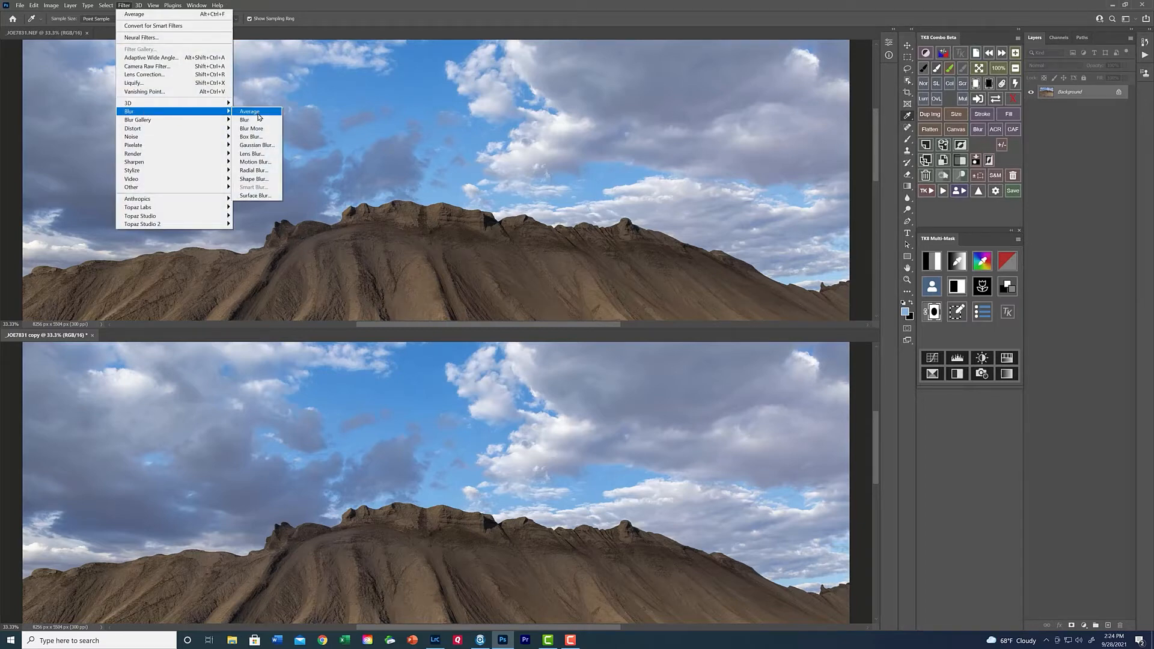
pyautogui.click(259, 114)
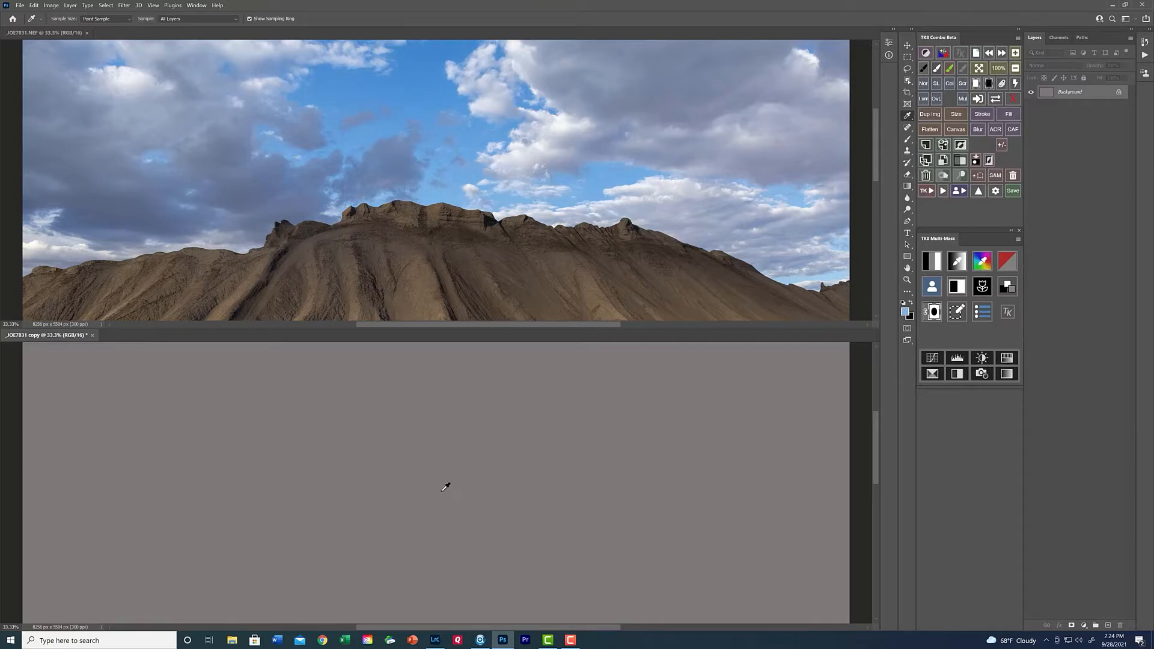
# Add a Threshold layer to the original image at level 232 and place a colour sampler on the bright cloud patch.
pyautogui.click(34, 35)
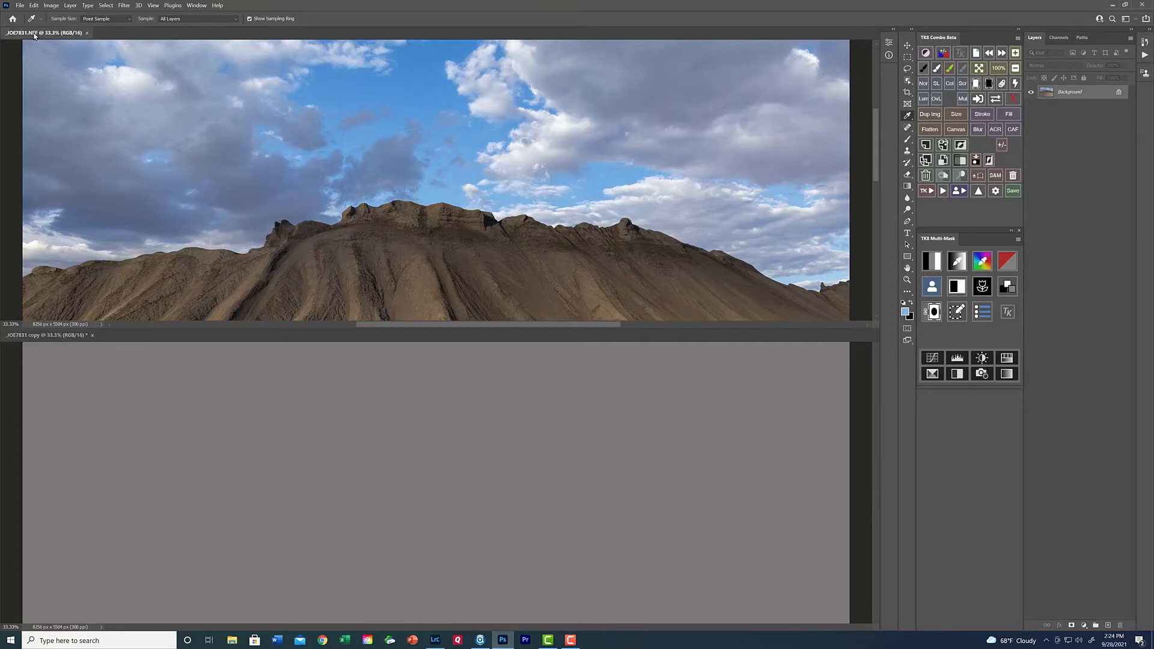
pyautogui.click(1084, 626)
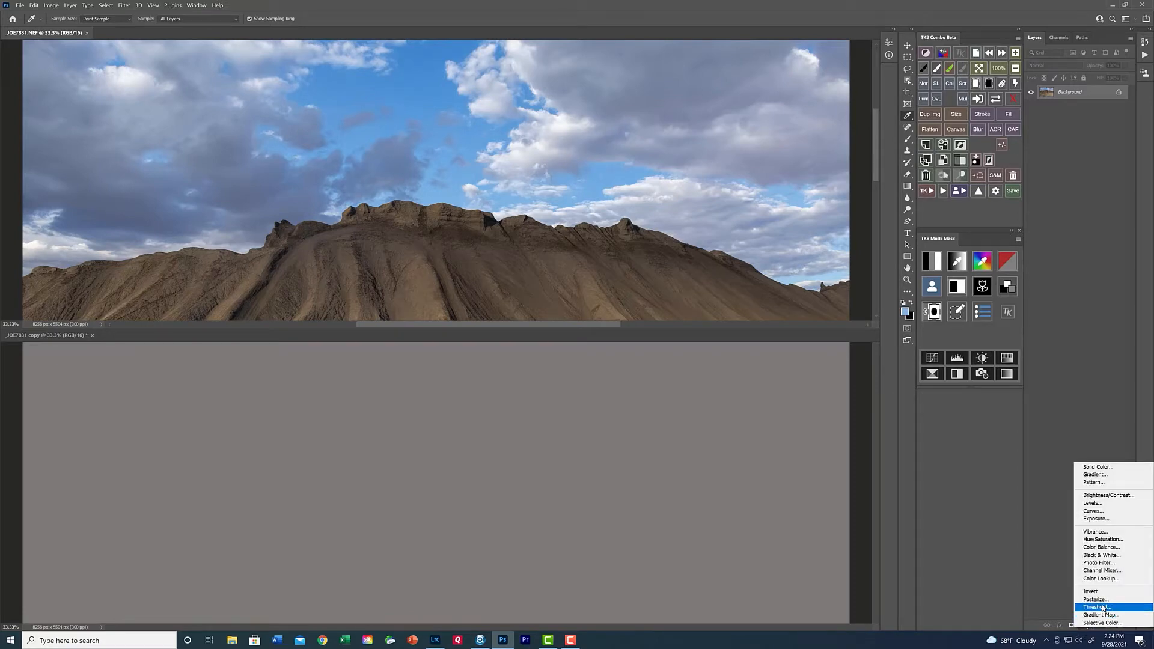
pyautogui.click(1104, 607)
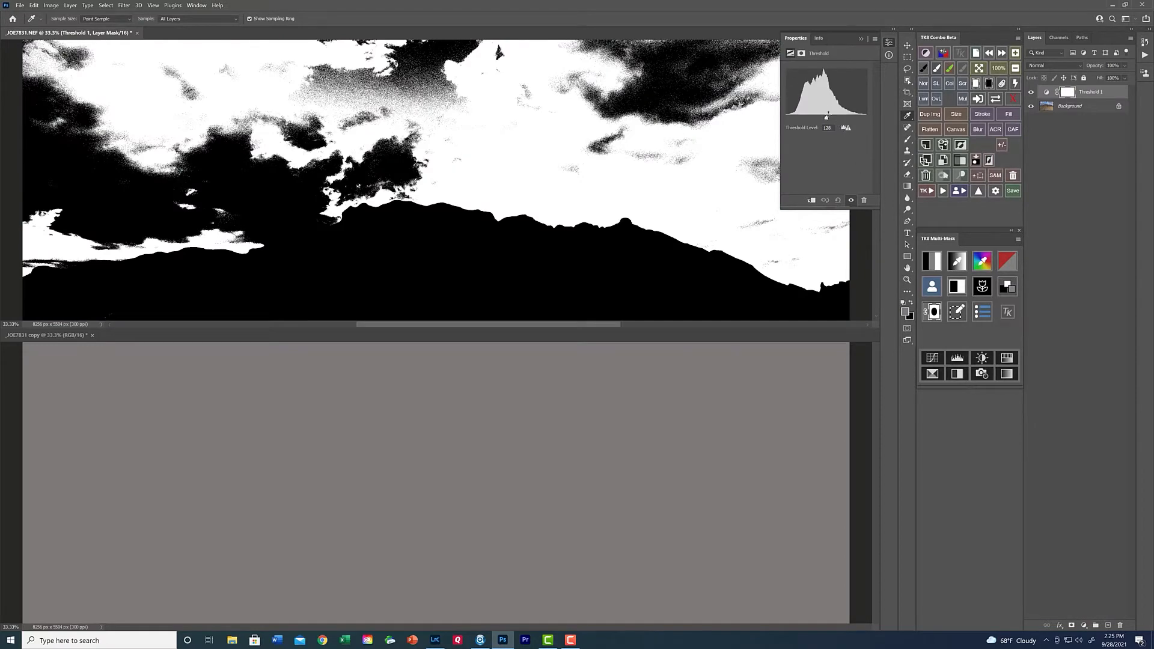
pyautogui.moveTo(829, 117); pyautogui.dragTo(860, 121)
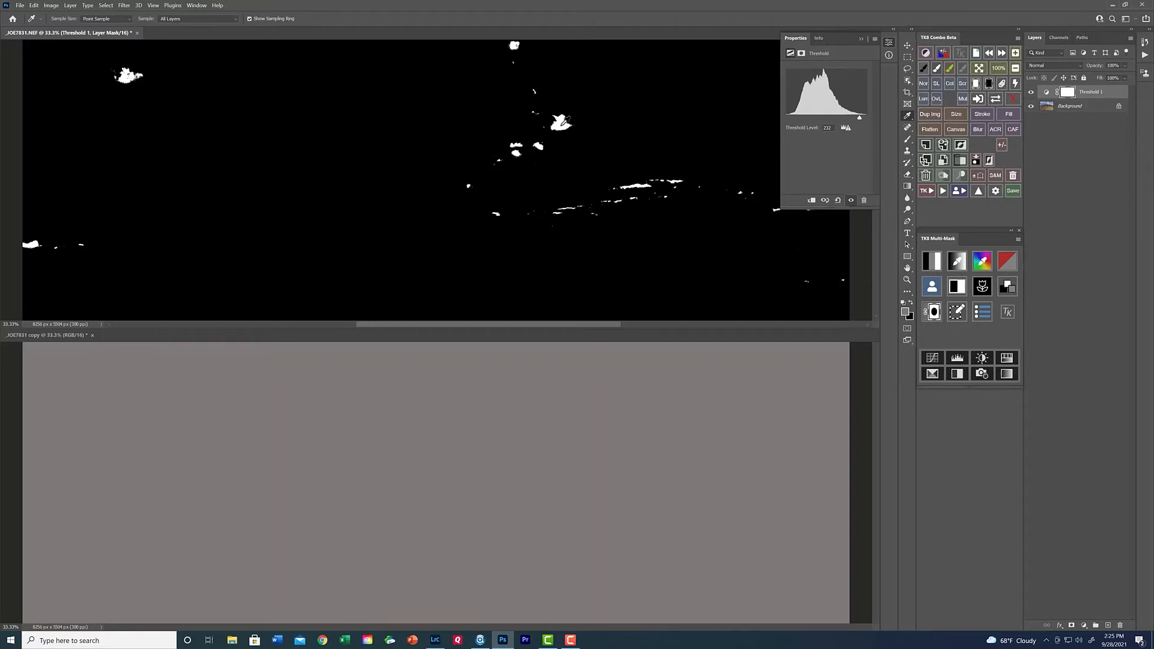
pyautogui.keyDown('shift'); pyautogui.click(560, 124); pyautogui.keyUp('shift')
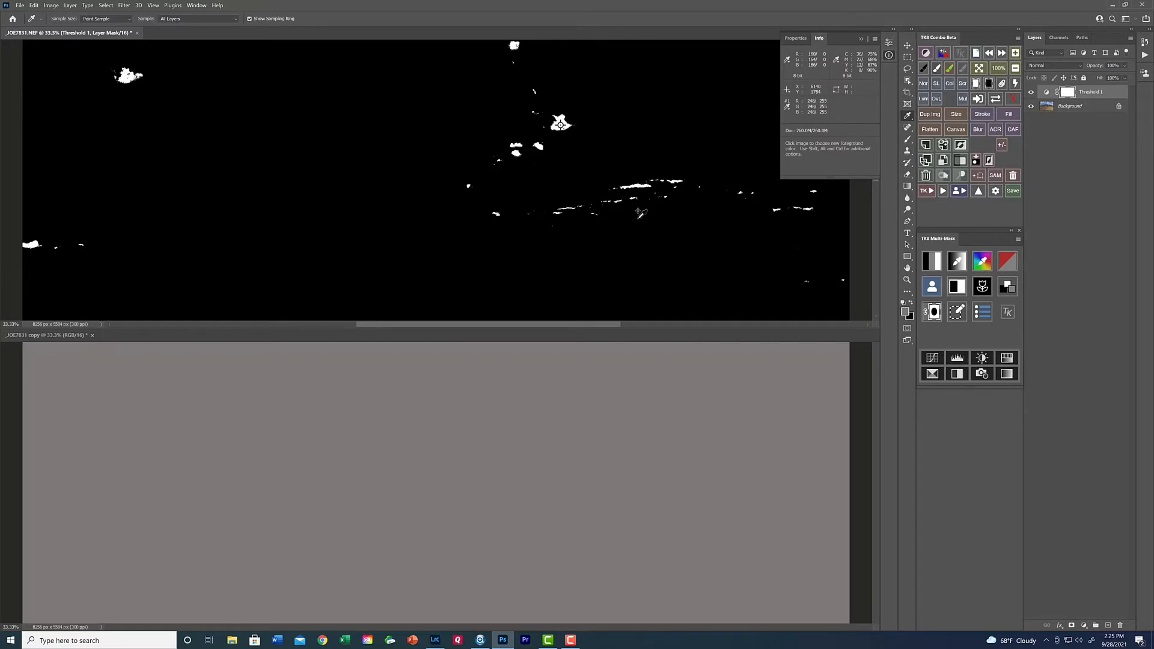
# Lower the threshold level to 24 and place a second colour sampler in the solid black patch on the ridge.
pyautogui.click(796, 37)
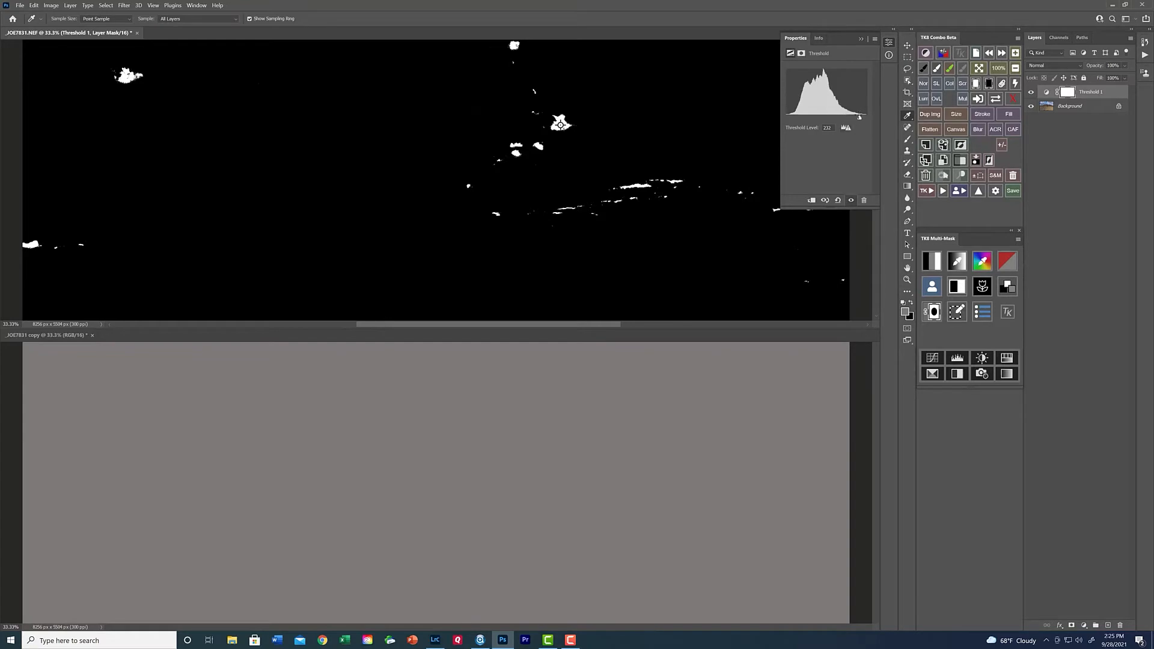
pyautogui.moveTo(860, 117); pyautogui.dragTo(795, 132)
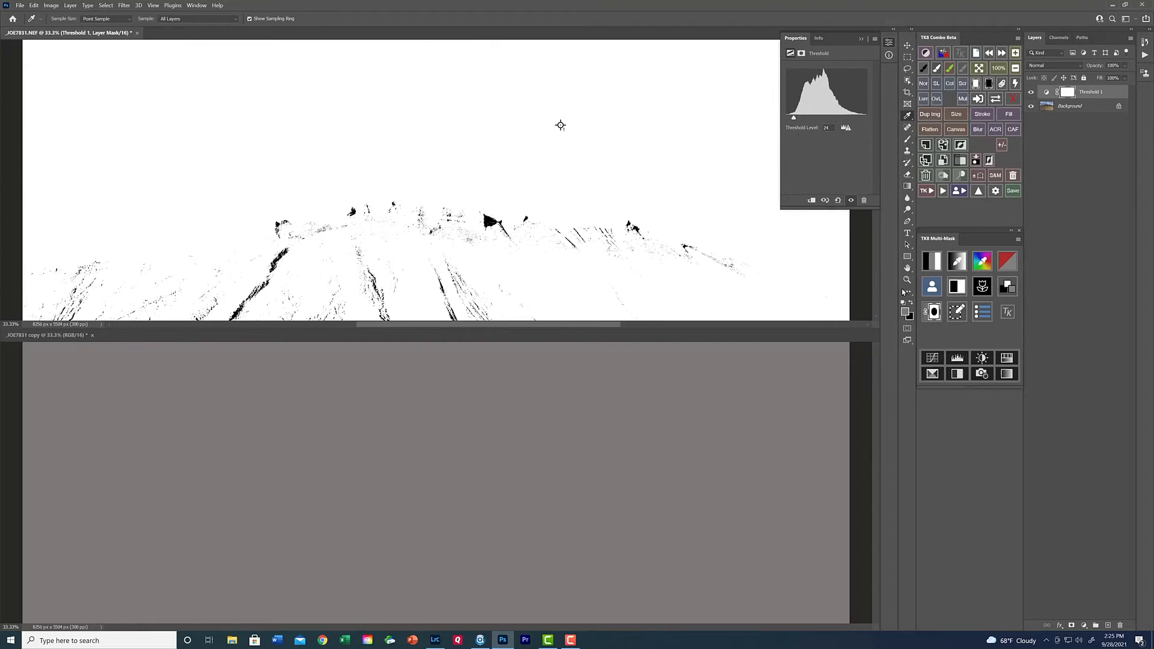
pyautogui.click(907, 279)
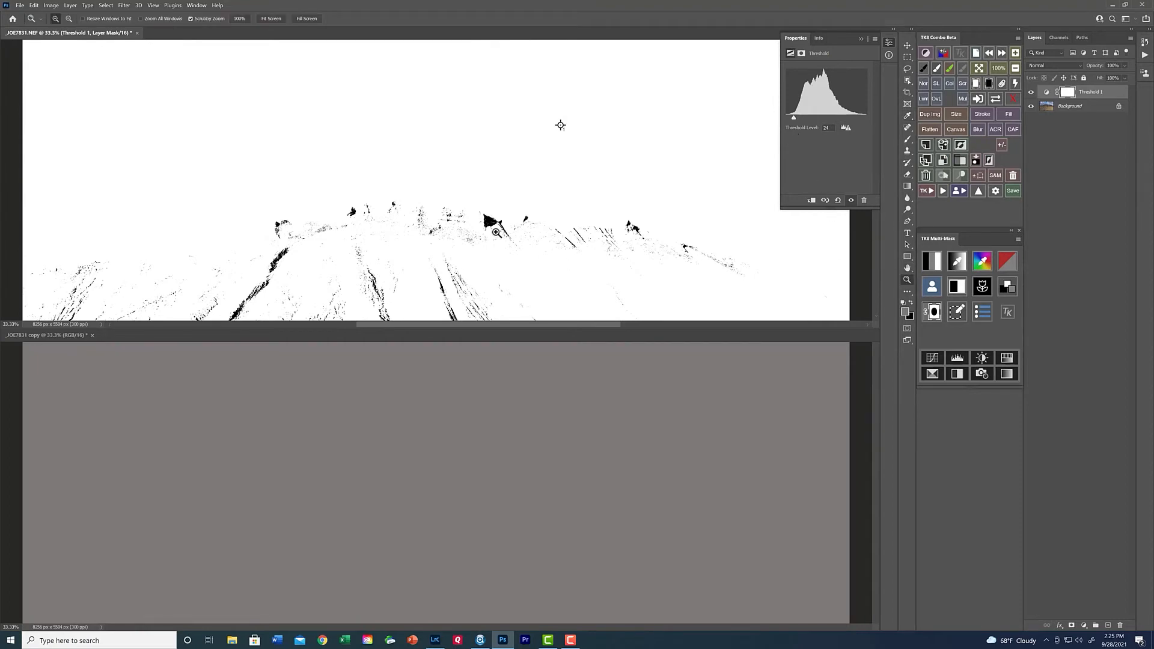
pyautogui.click(496, 225)
pyautogui.click(482, 213)
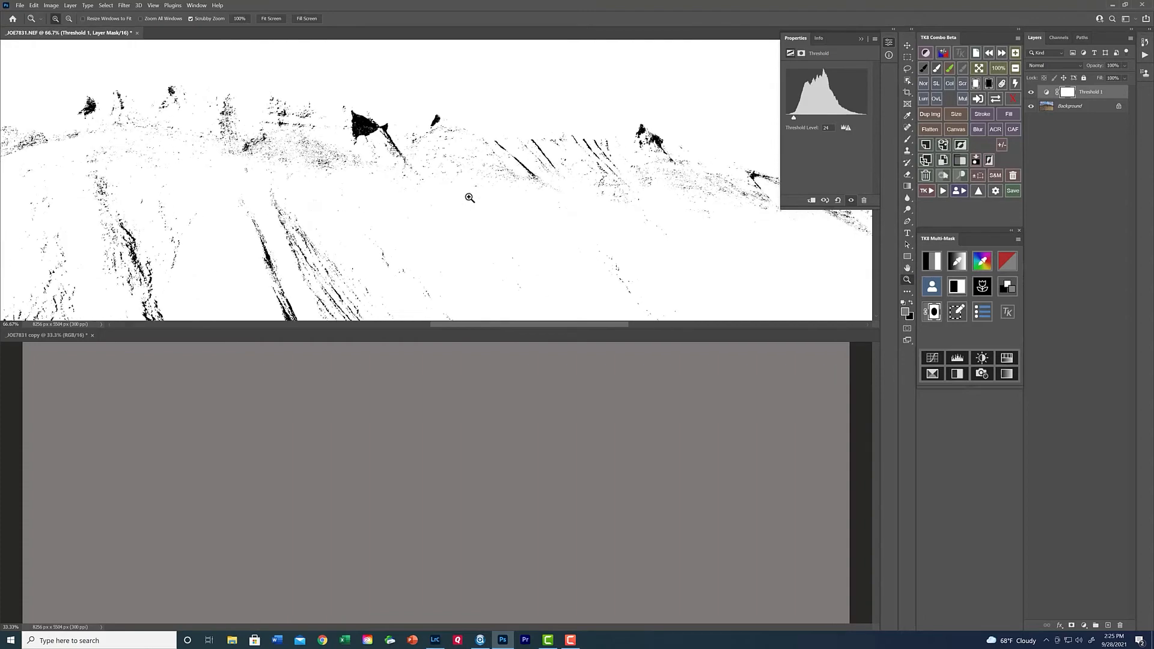
pyautogui.click(470, 198)
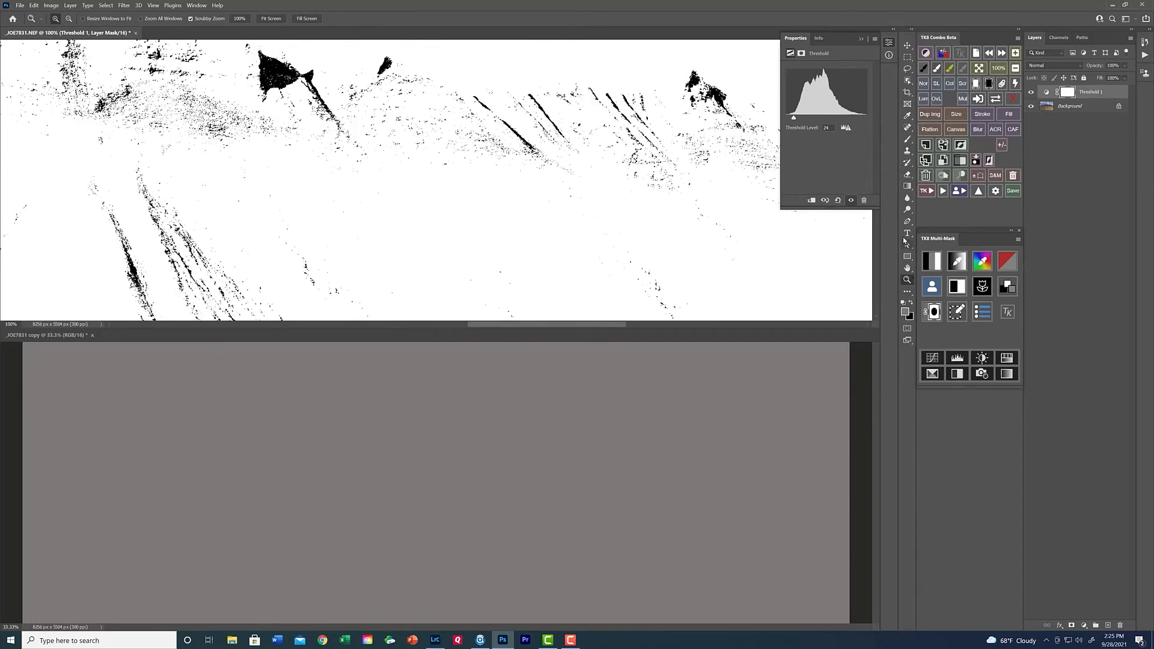
pyautogui.click(908, 268)
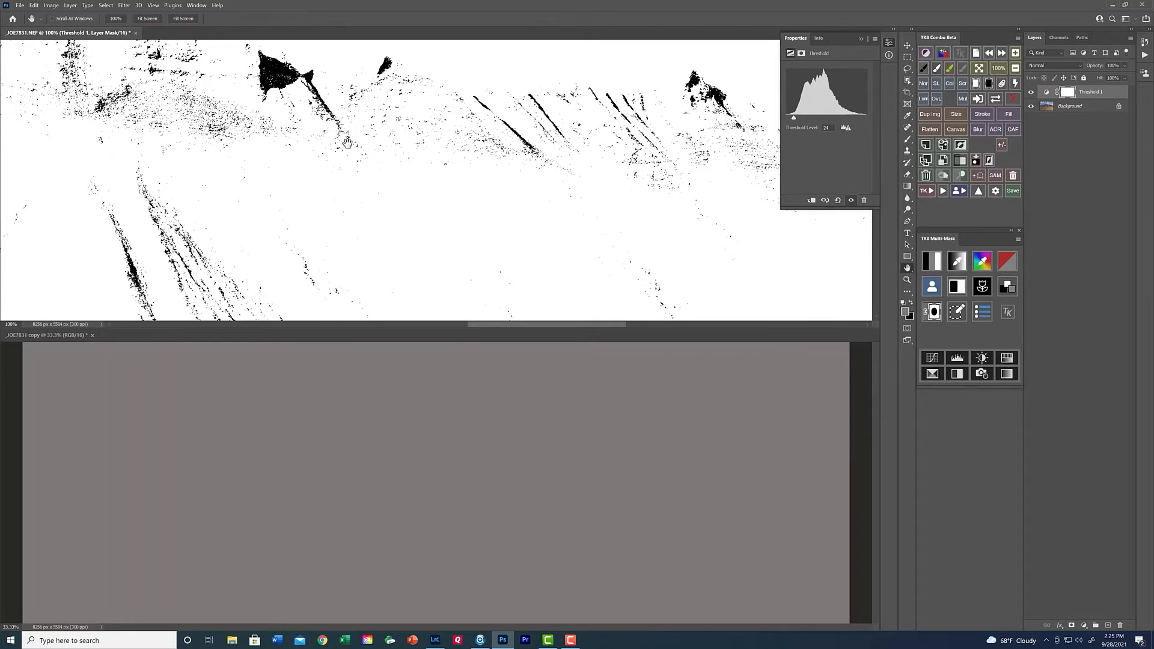
pyautogui.moveTo(326, 125); pyautogui.dragTo(388, 179)
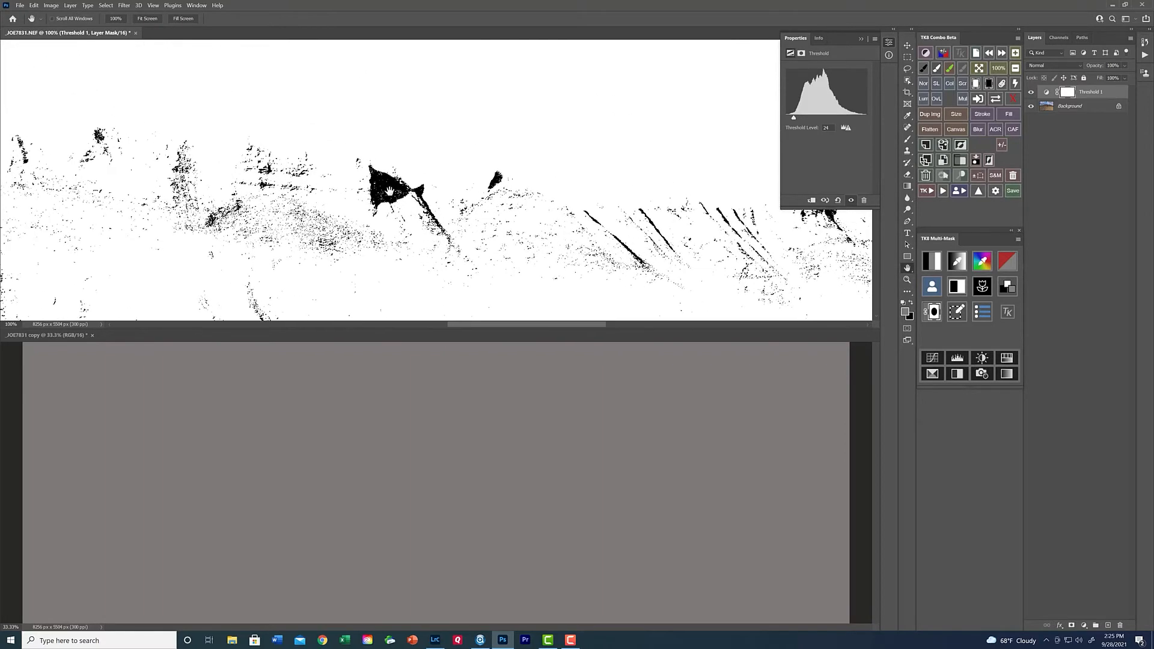
pyautogui.click(908, 116)
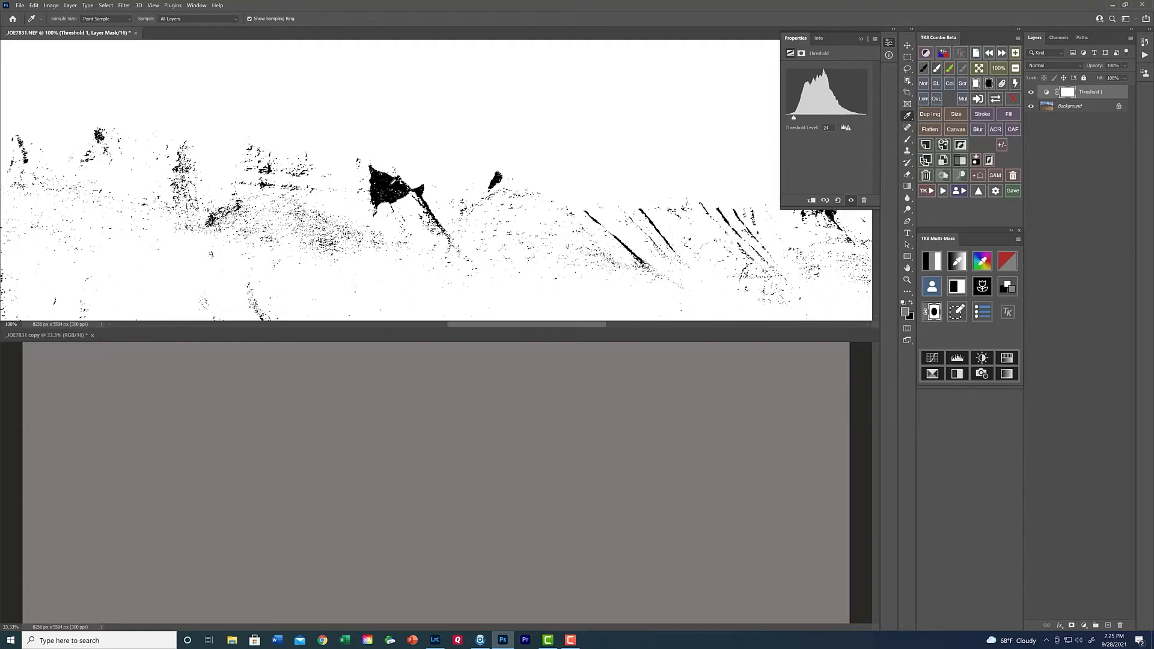
pyautogui.keyDown('shift'); pyautogui.click(390, 185); pyautogui.keyUp('shift')
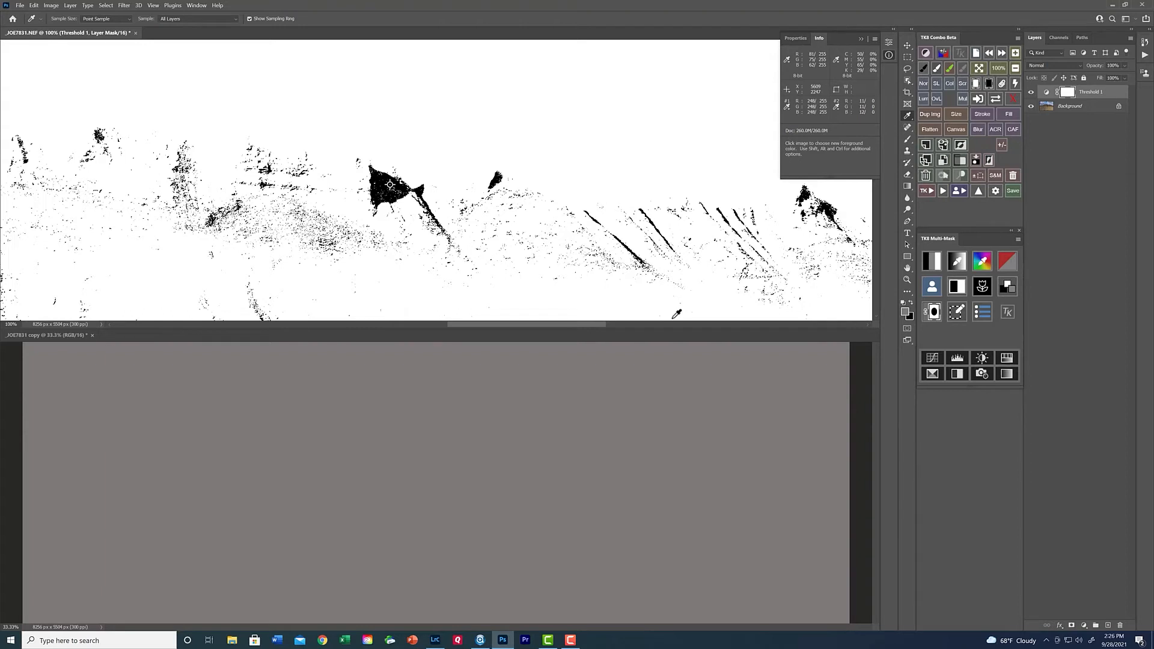
# Delete the Threshold layer and add a Curves adjustment layer to the original image.
pyautogui.click(929, 177)
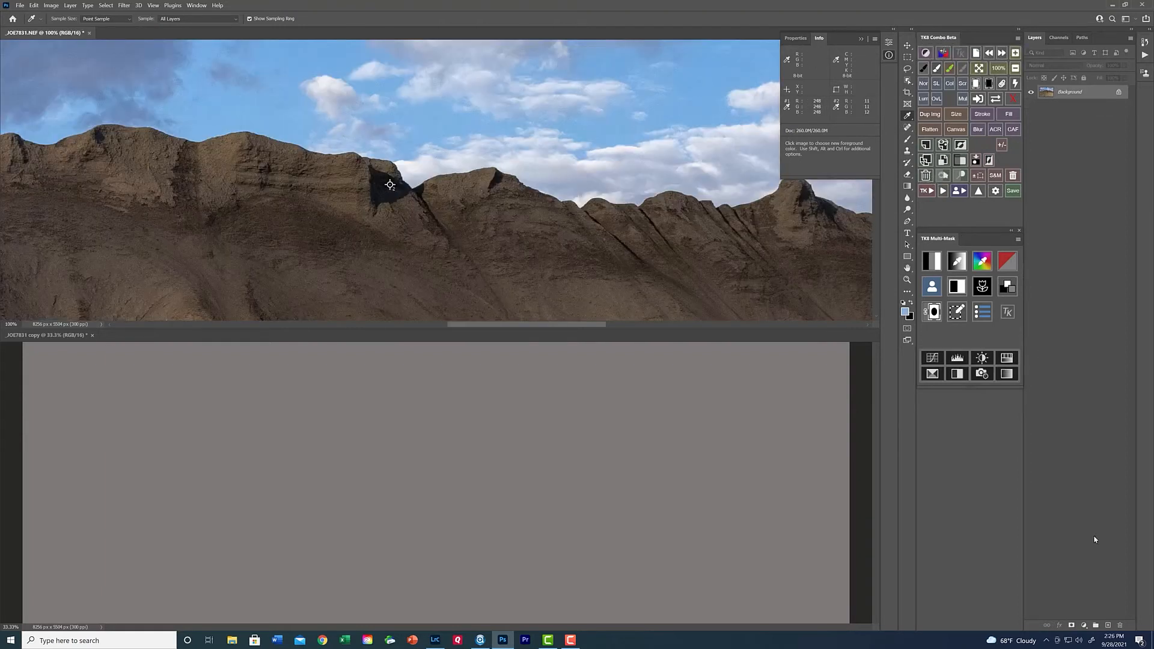
pyautogui.click(1085, 625)
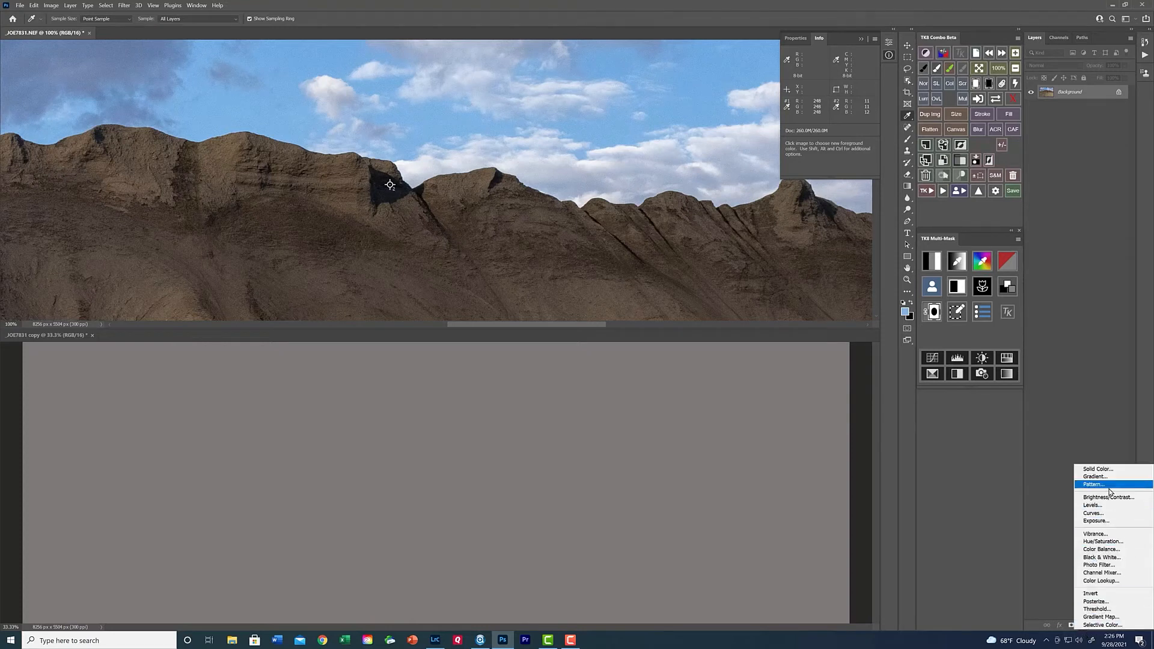
pyautogui.click(1101, 514)
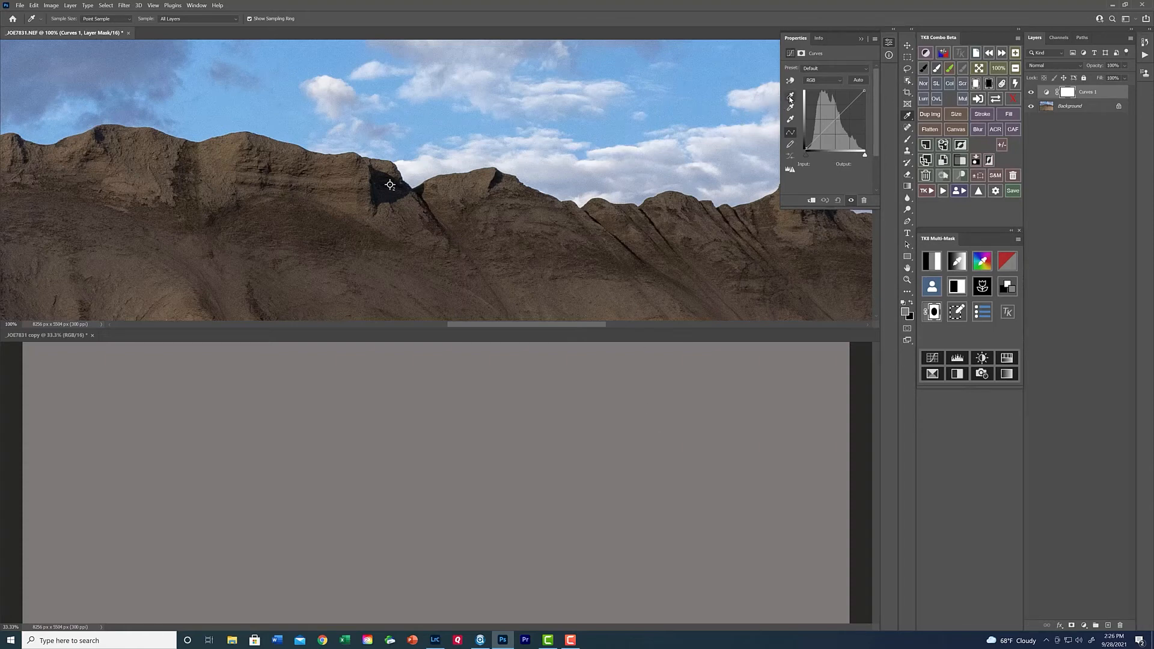
# Set the Curves black point at the ridge marker, grey point from the averaged copy and white point at the cloud marker.
pyautogui.click(790, 96)
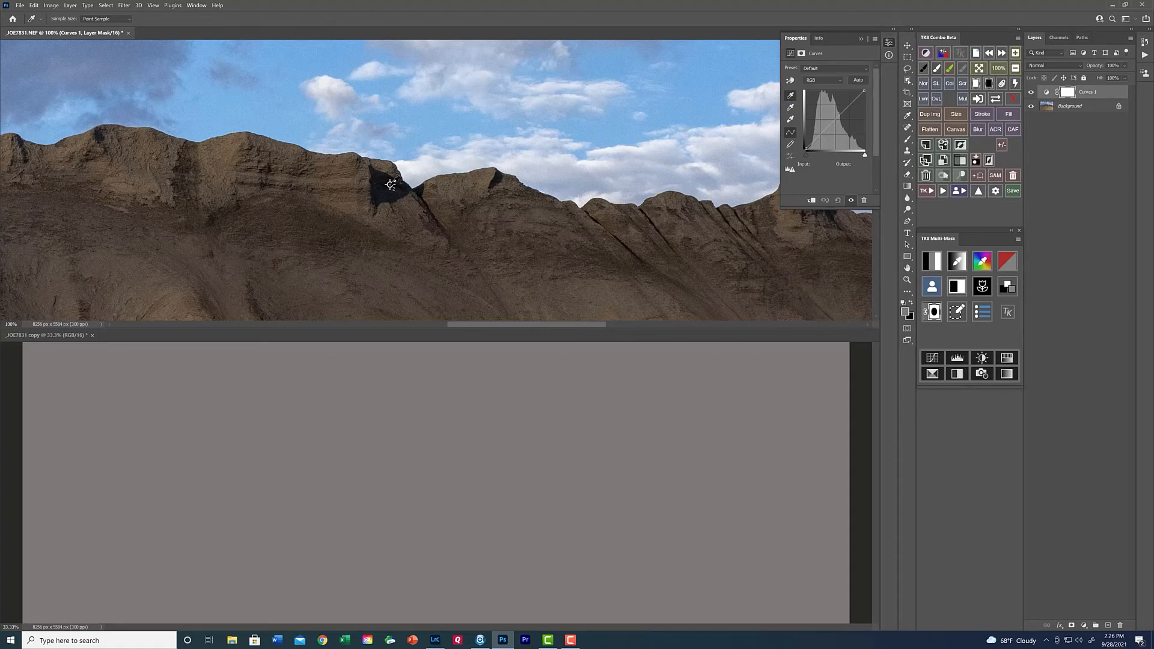
pyautogui.click(391, 185)
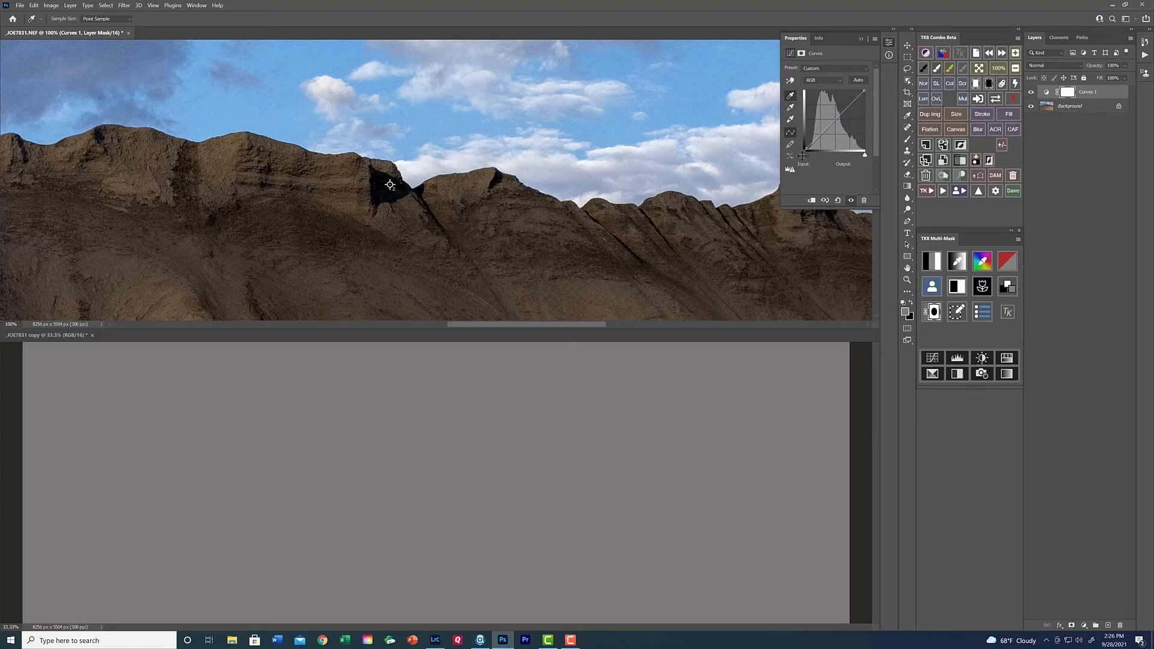
pyautogui.click(791, 108)
pyautogui.click(981, 68)
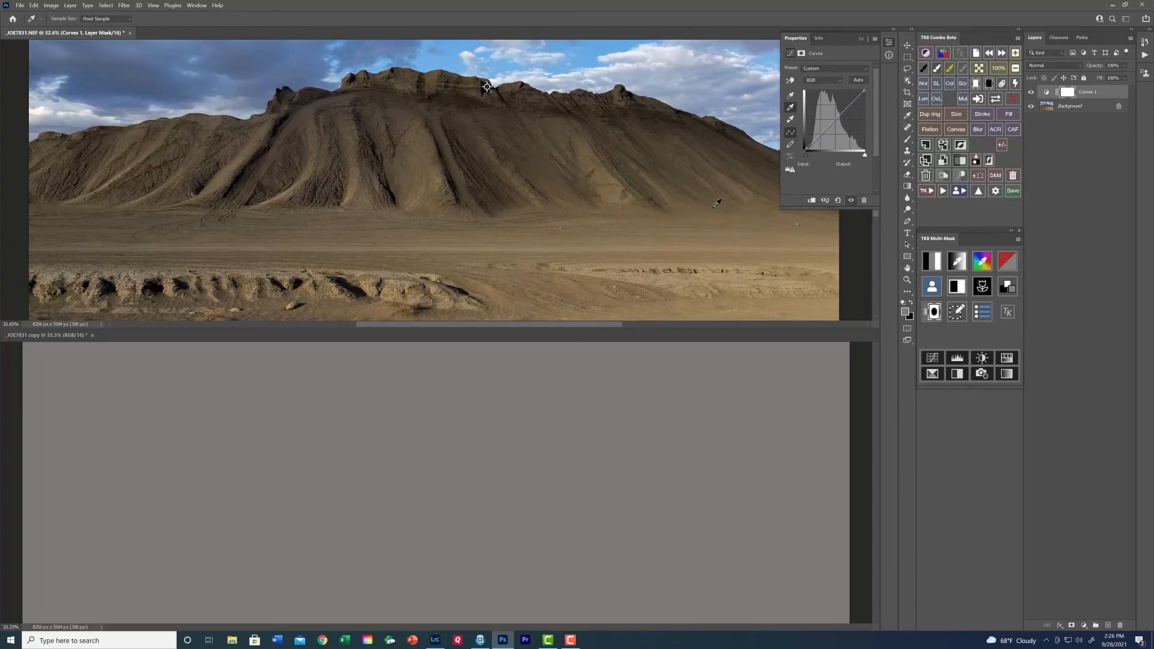
pyautogui.click(792, 120)
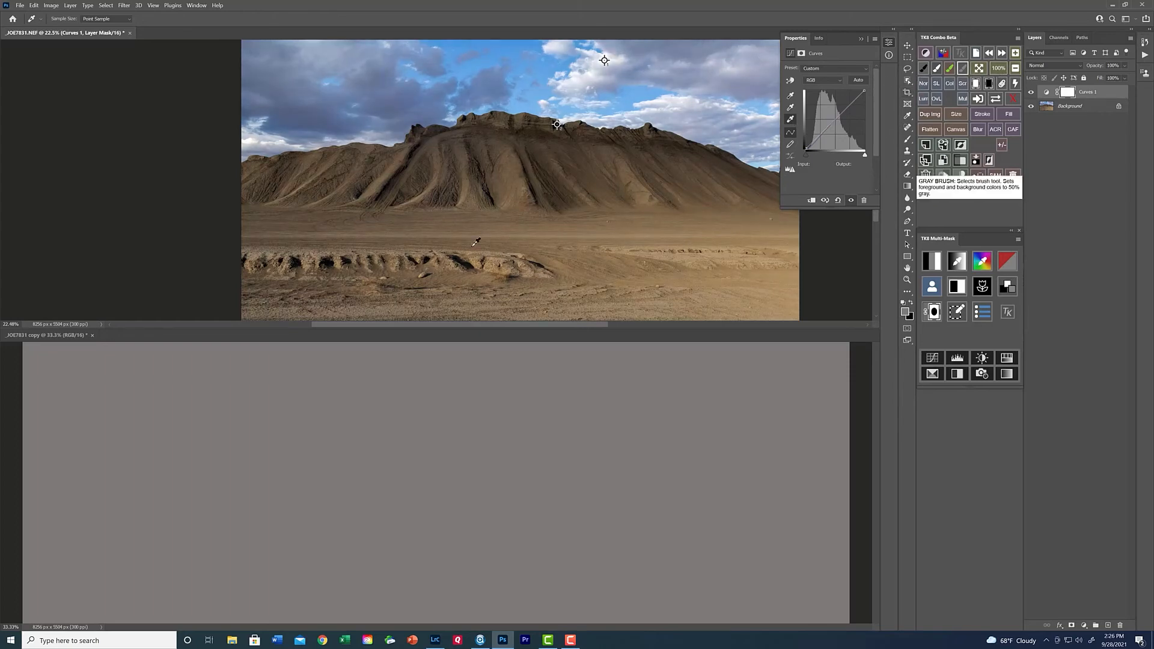
# Close the averaged copy without saving, collapse the adjustment properties and fit the original image on screen.
pyautogui.click(93, 336)
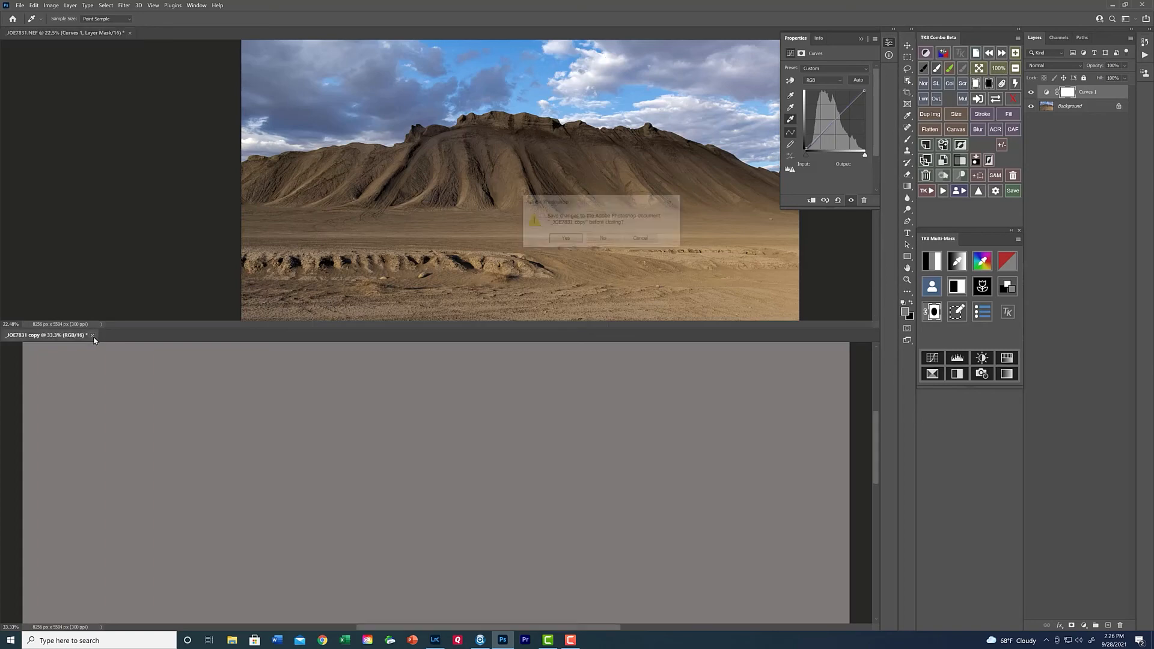
pyautogui.click(608, 240)
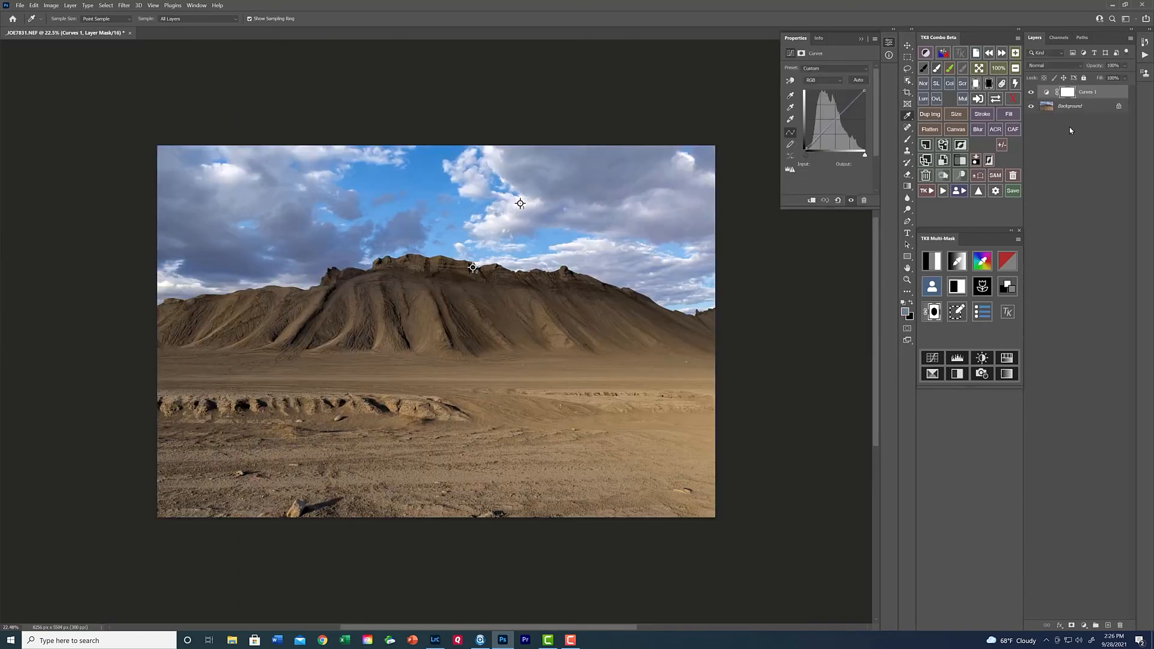
pyautogui.click(862, 41)
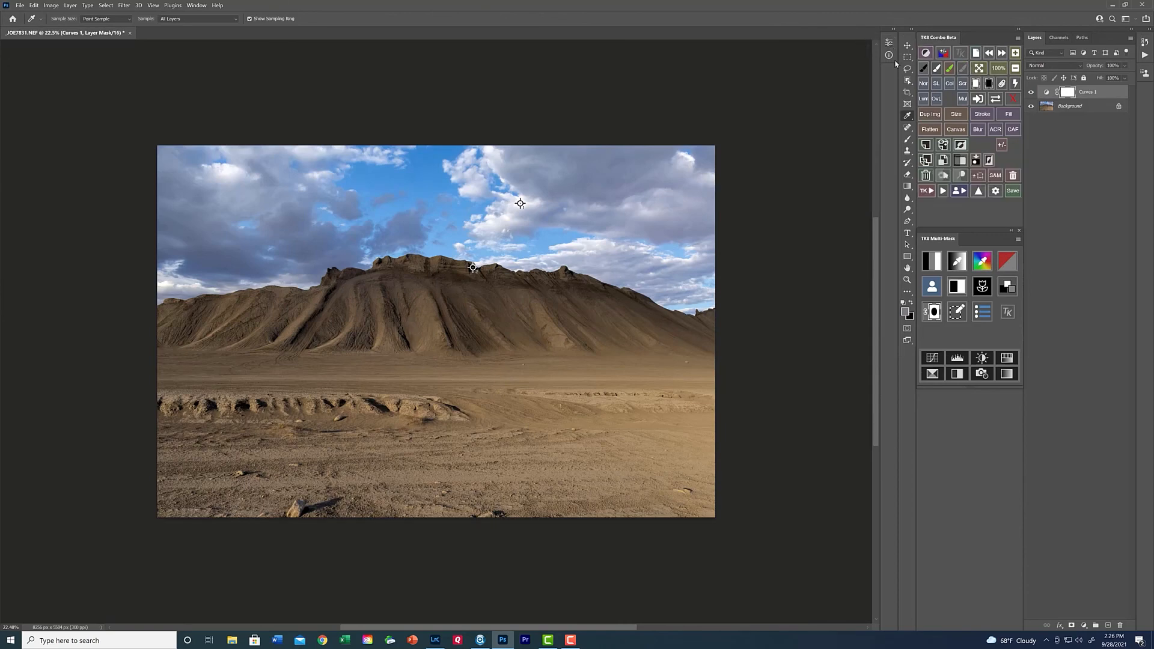
pyautogui.click(982, 71)
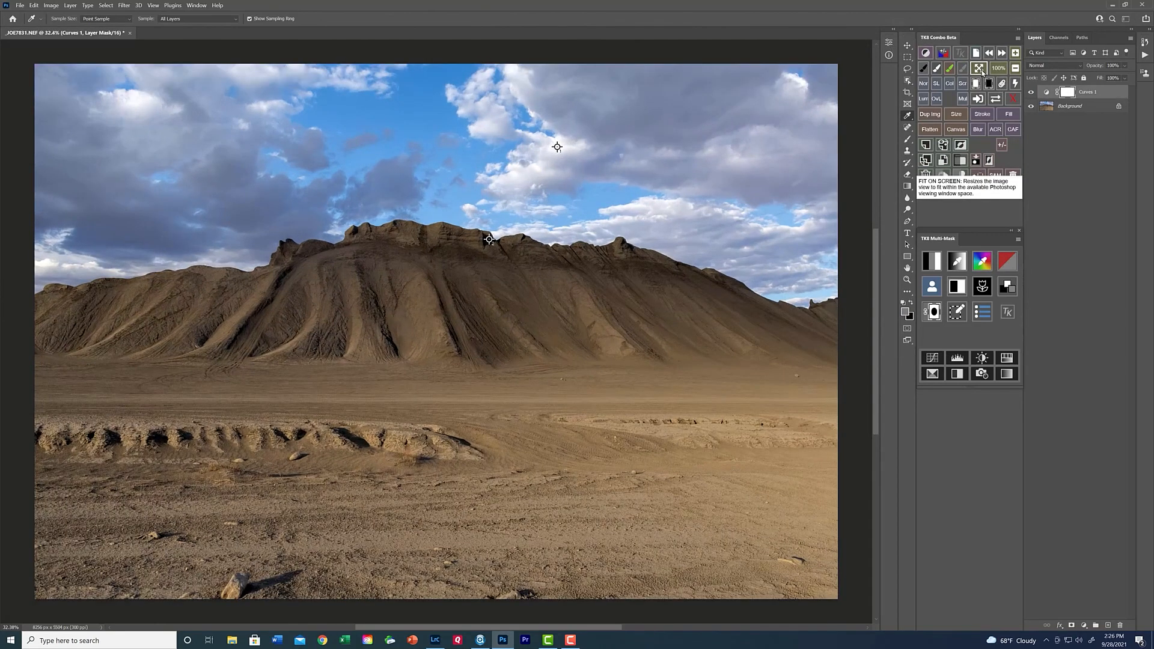
# Toggle the Curves layer's visibility repeatedly to compare the image before and after the colour correction, leaving the layer visible.
pyautogui.click(1031, 95)
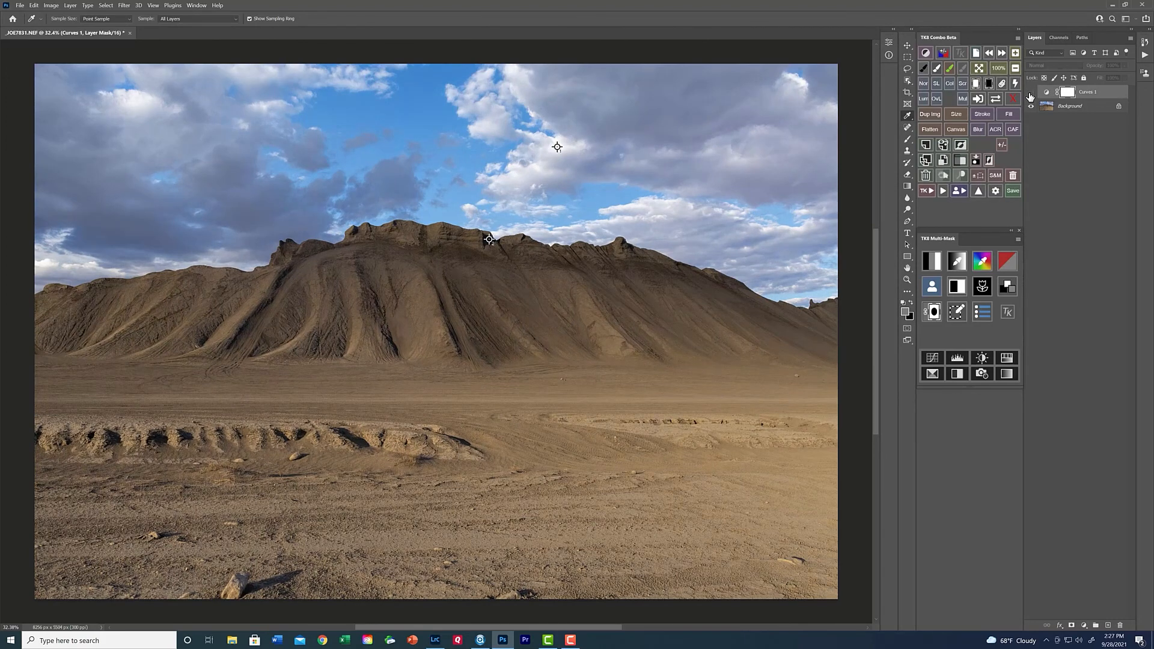
pyautogui.click(1030, 95)
pyautogui.click(1031, 96)
pyautogui.click(1031, 95)
pyautogui.click(1030, 95)
pyautogui.click(1030, 95)
pyautogui.click(1031, 95)
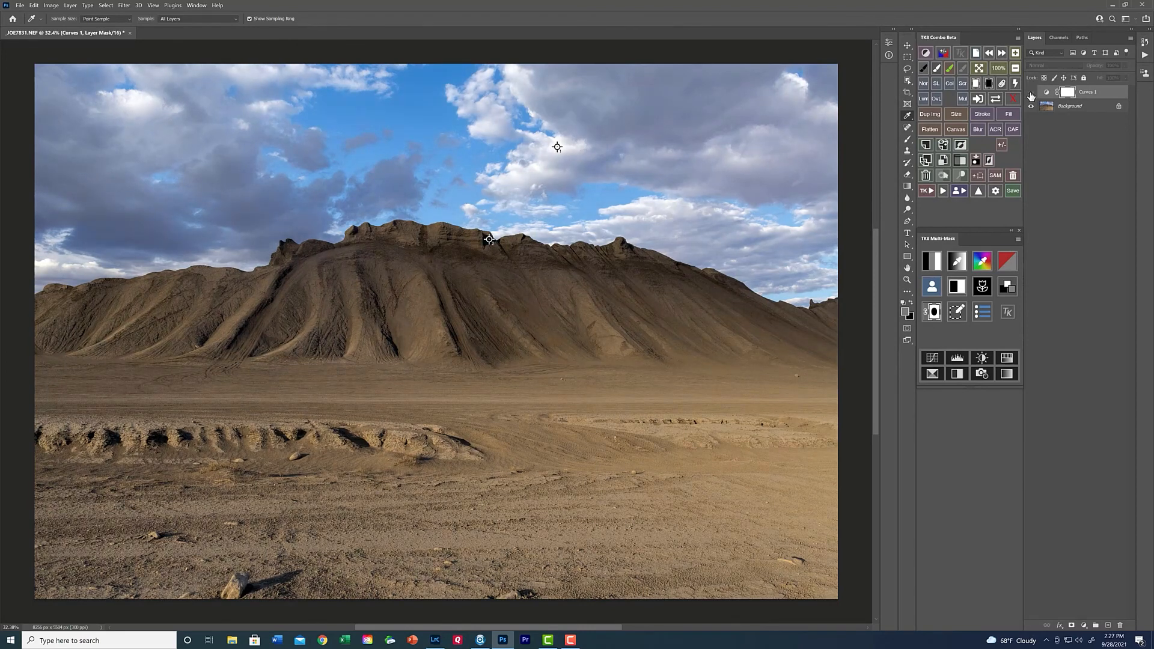
pyautogui.click(1031, 95)
pyautogui.click(1031, 95)
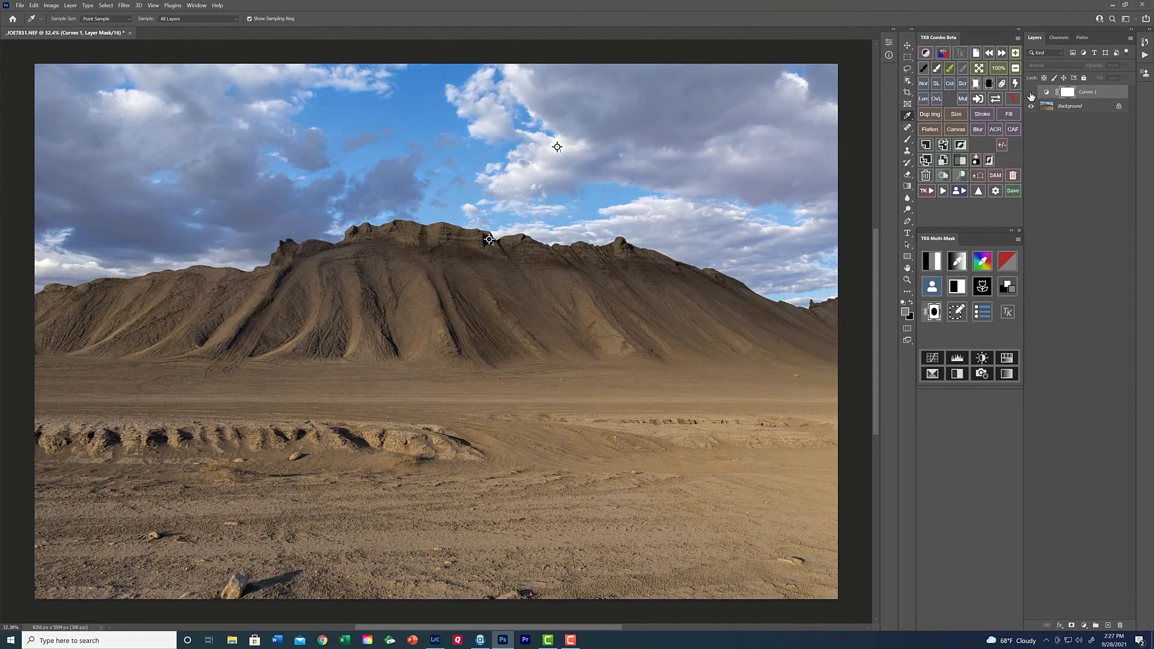
pyautogui.click(1031, 95)
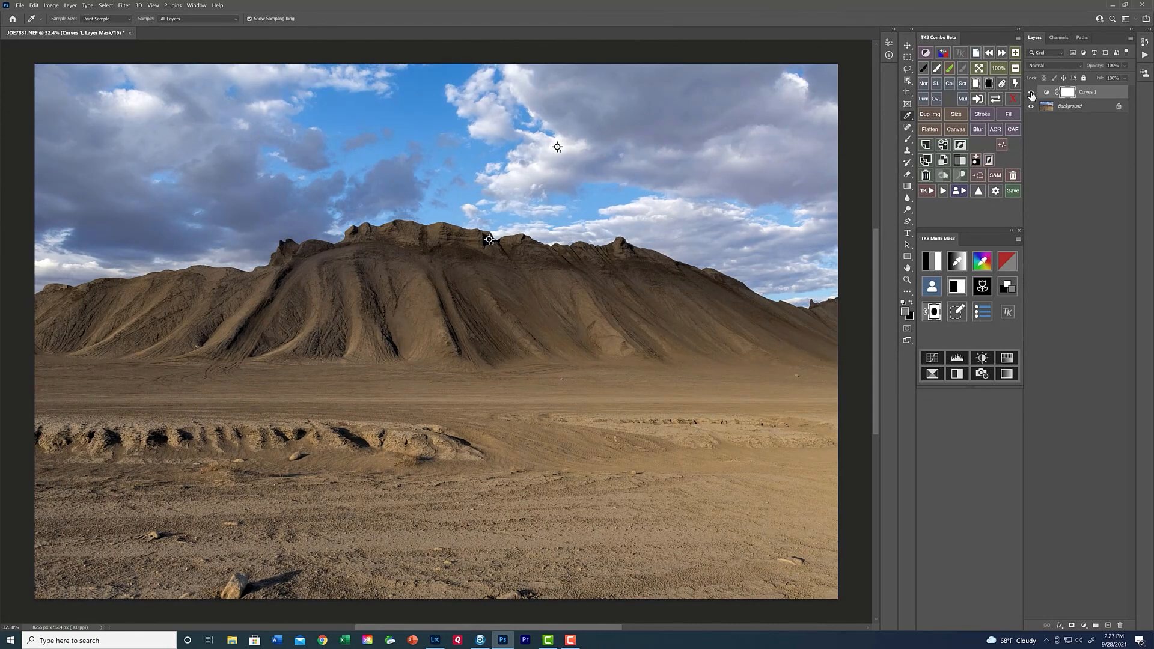